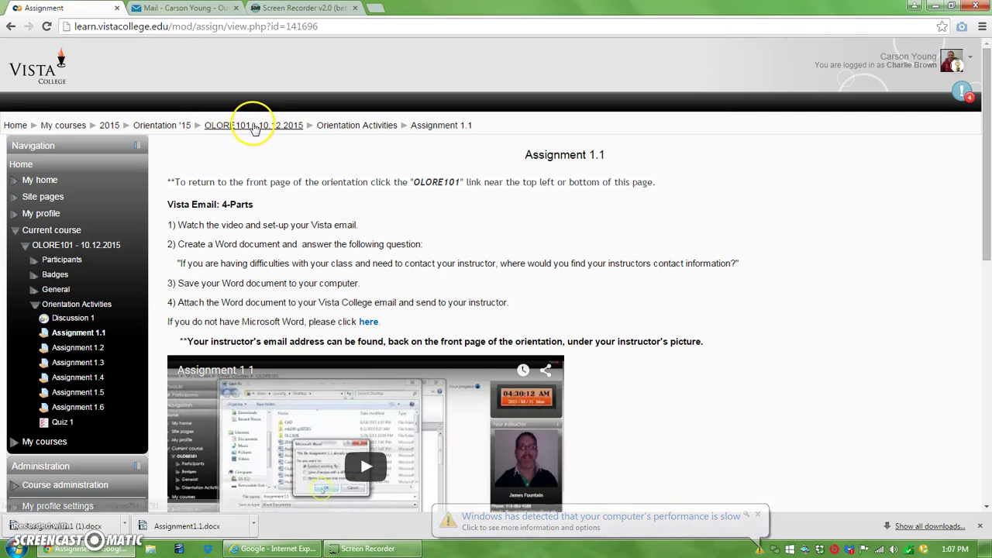
Step: Go to the OLORE101 course front page, open Google Drive from its Google Apps links, and maximize the Drive window
left_click(229, 125)
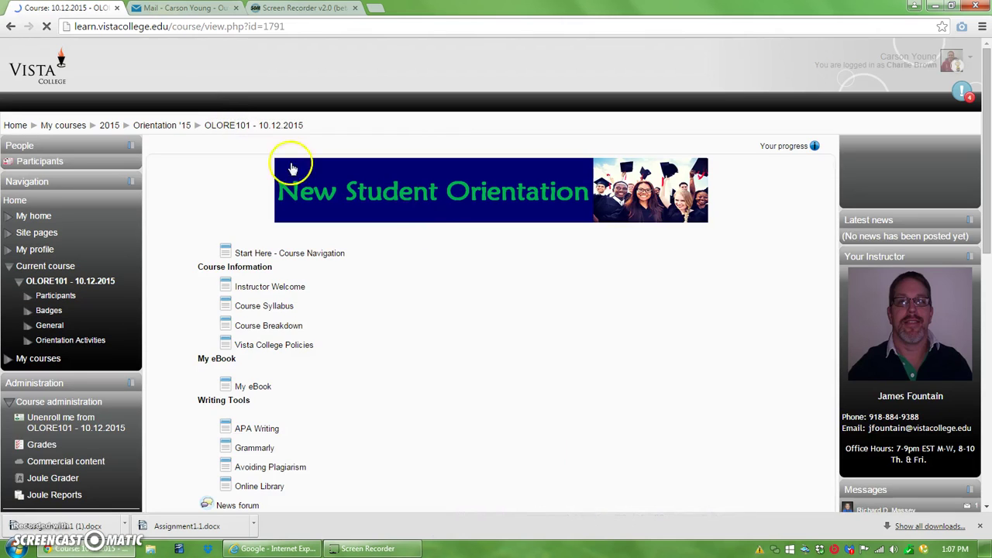
scroll(627, 306, "down", 3)
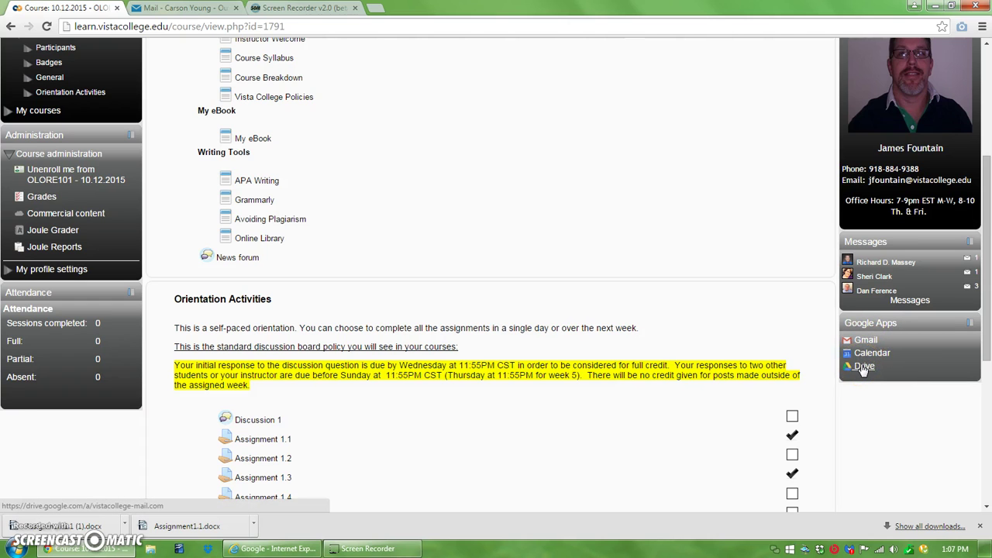
left_click(865, 367)
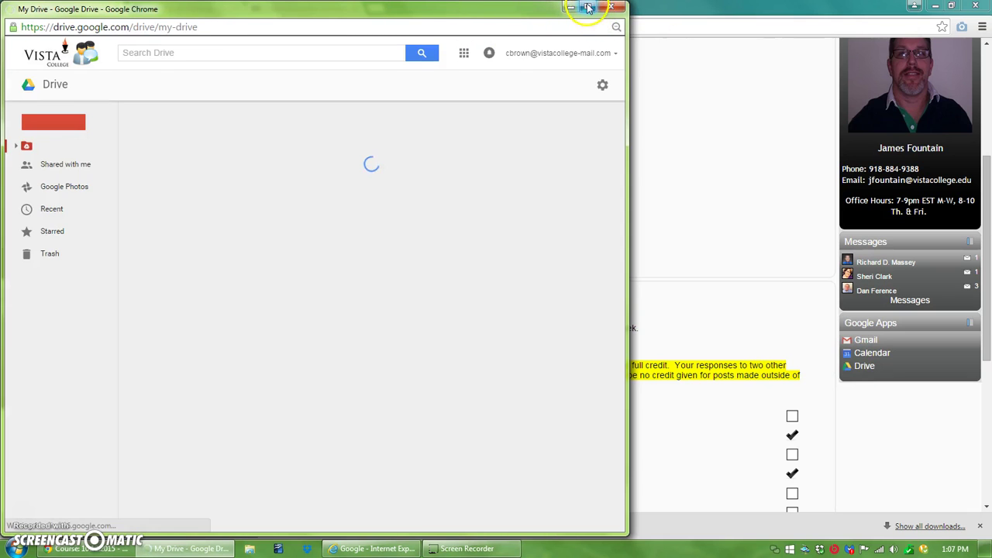
left_click(588, 7)
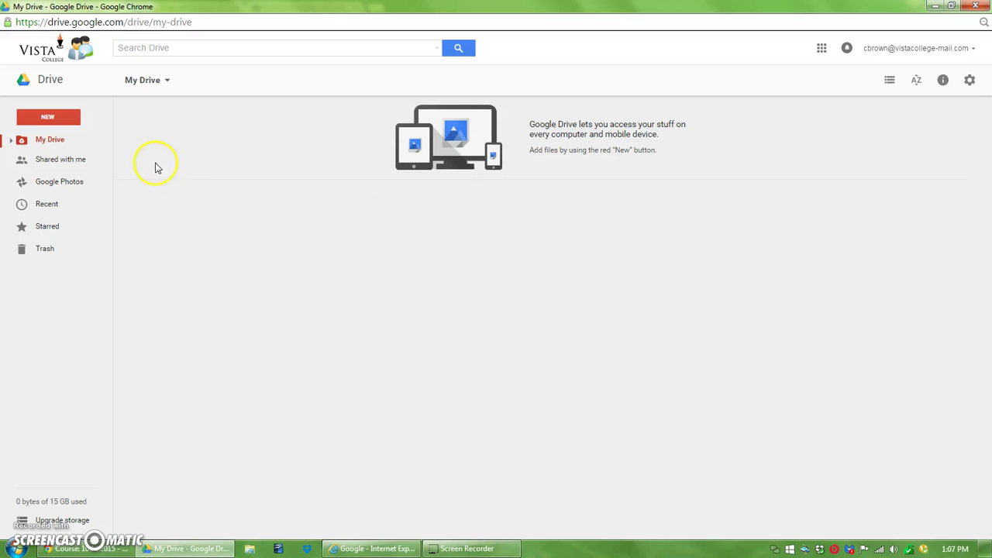
Step: Create a new Google Docs document in My Drive
left_click(67, 118)
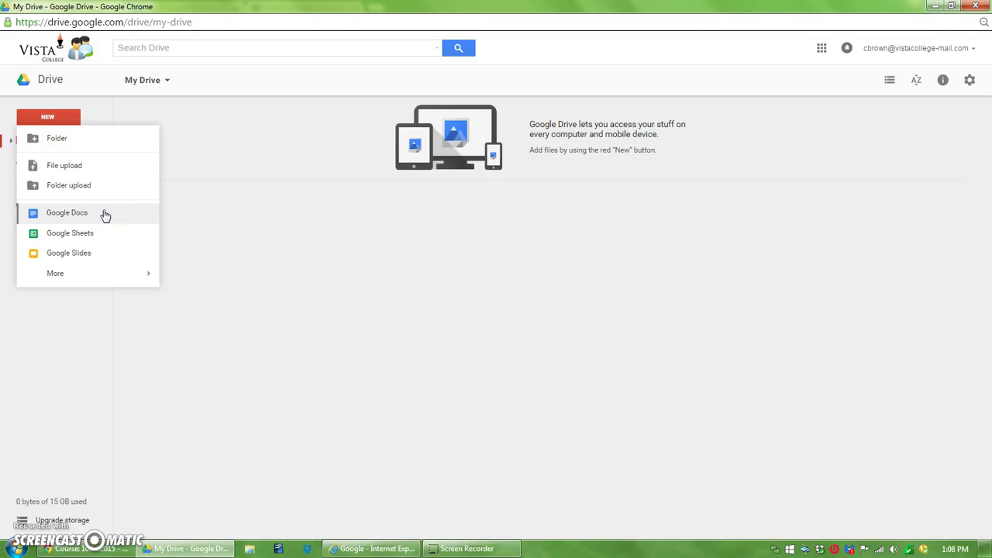
left_click(81, 214)
left_click(82, 232)
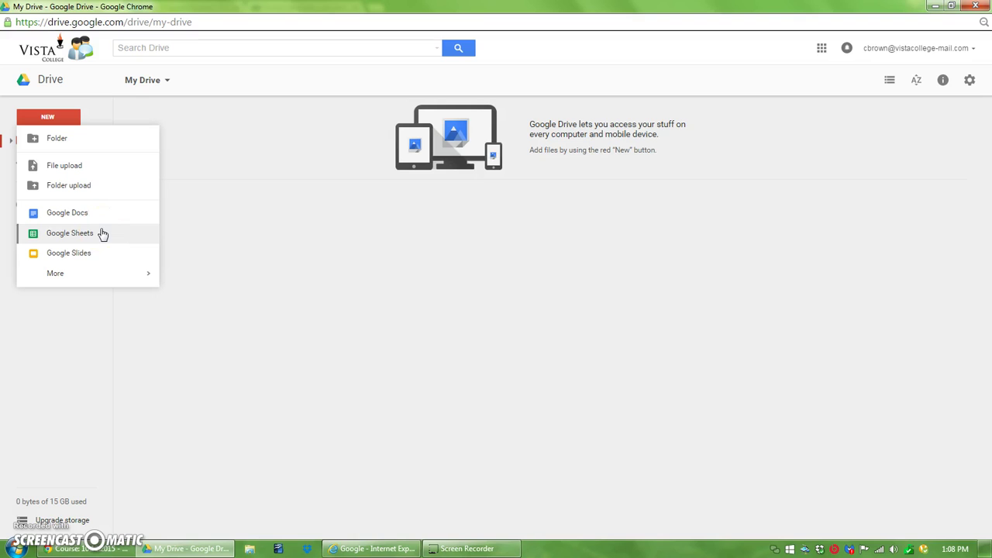
left_click(80, 252)
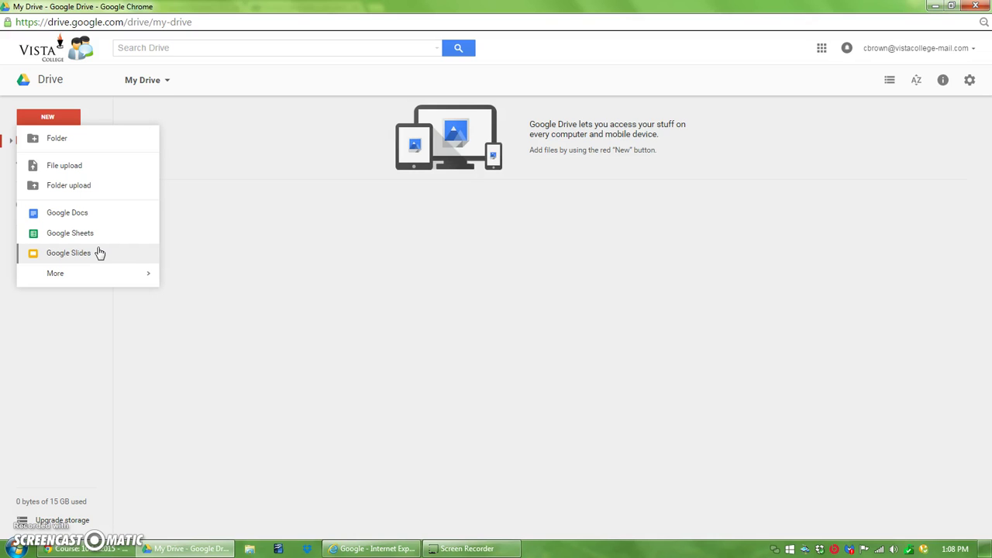
left_click(98, 187)
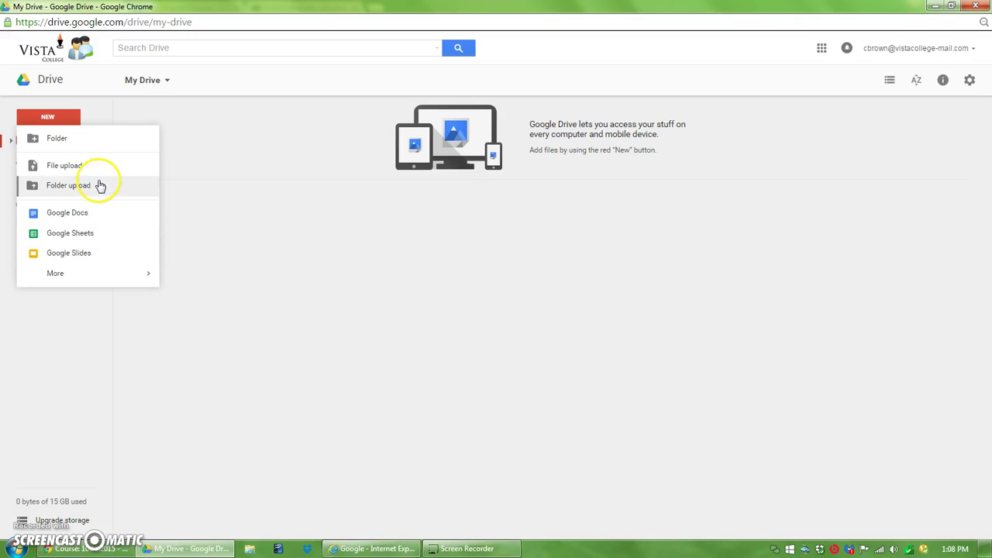
left_click(66, 163)
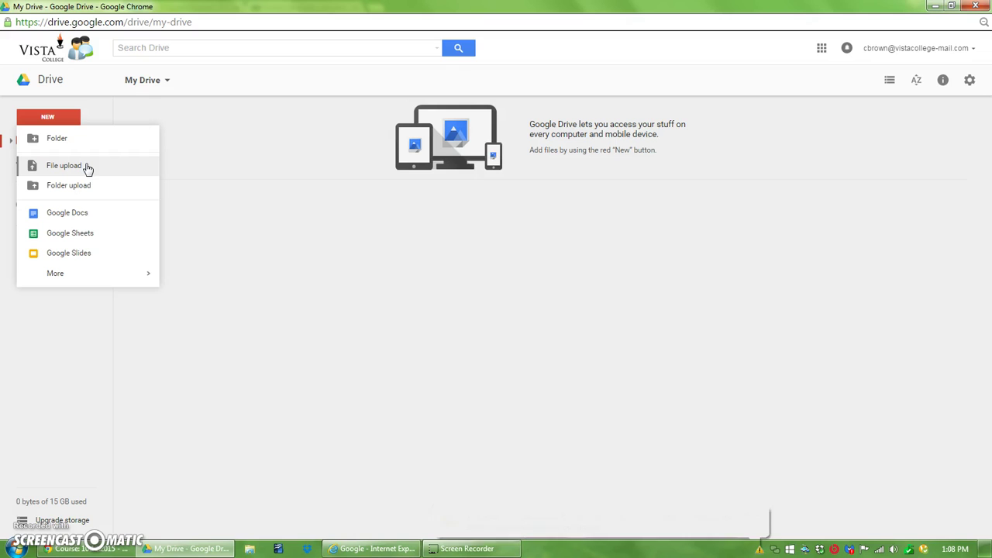
left_click(81, 168)
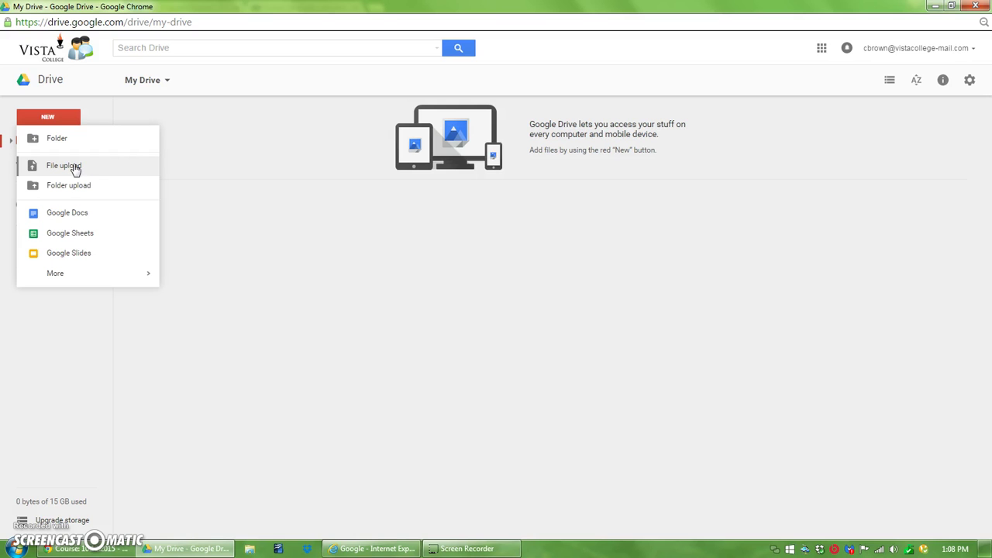
left_click(77, 217)
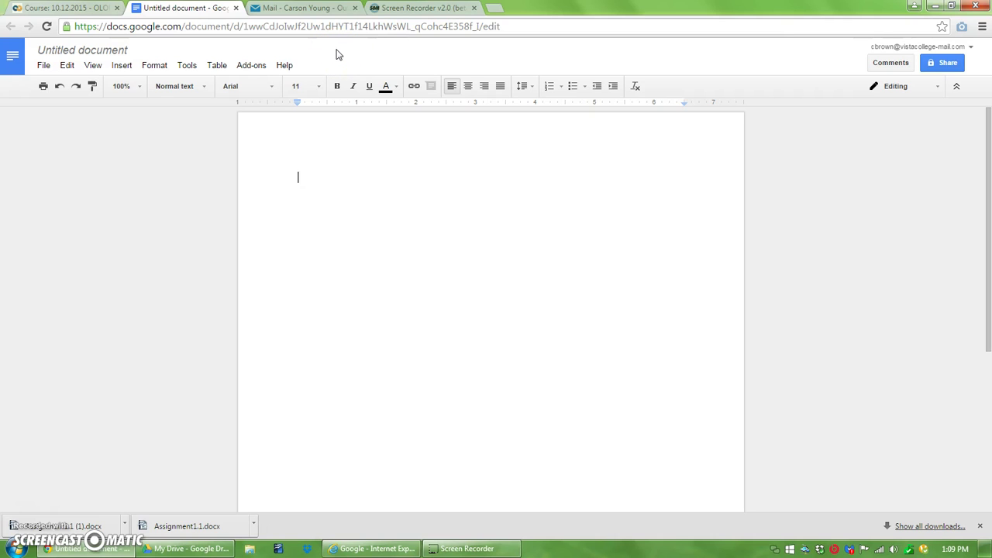
Step: Rename the untitled document as "Assignment 1.1"
left_click(73, 49)
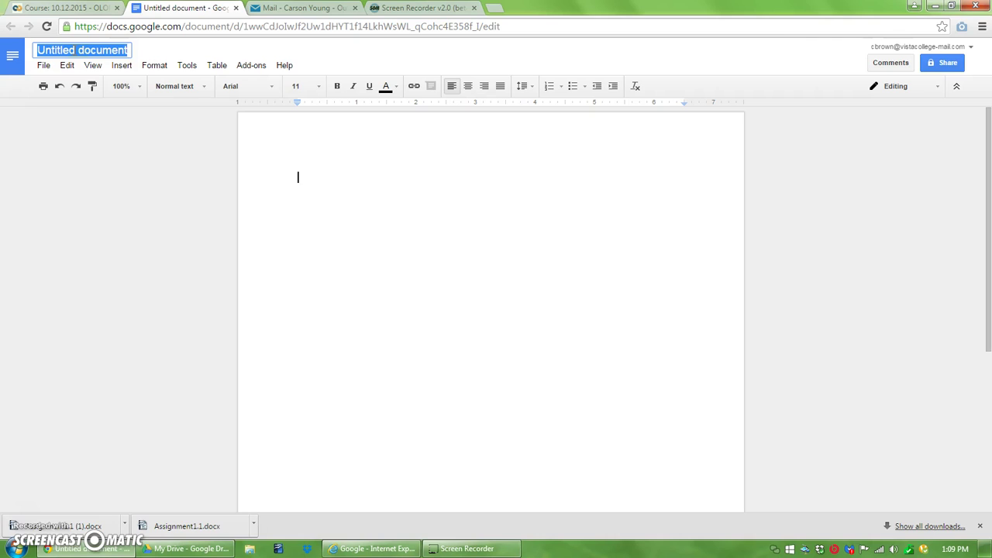
type("Assignme")
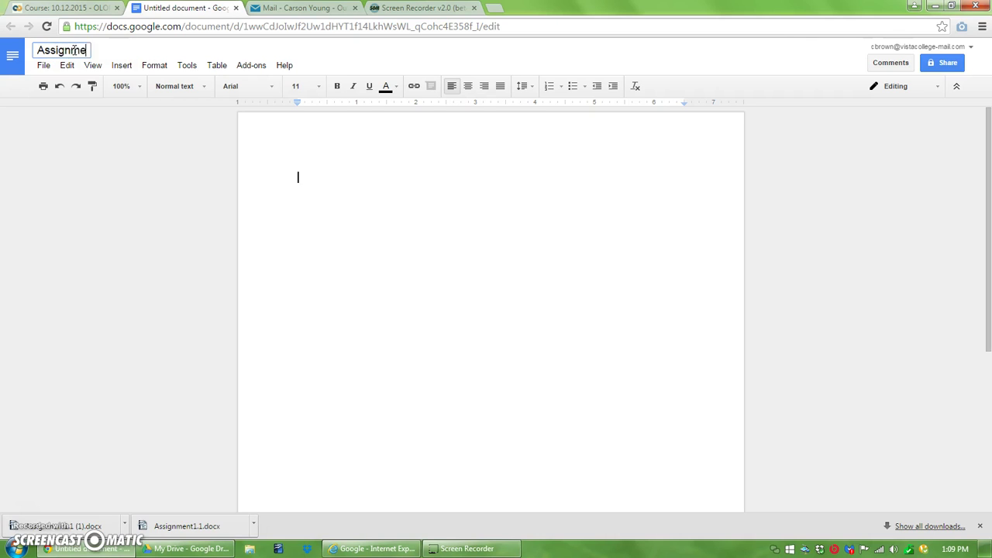
type("nt 1.1")
key("Return")
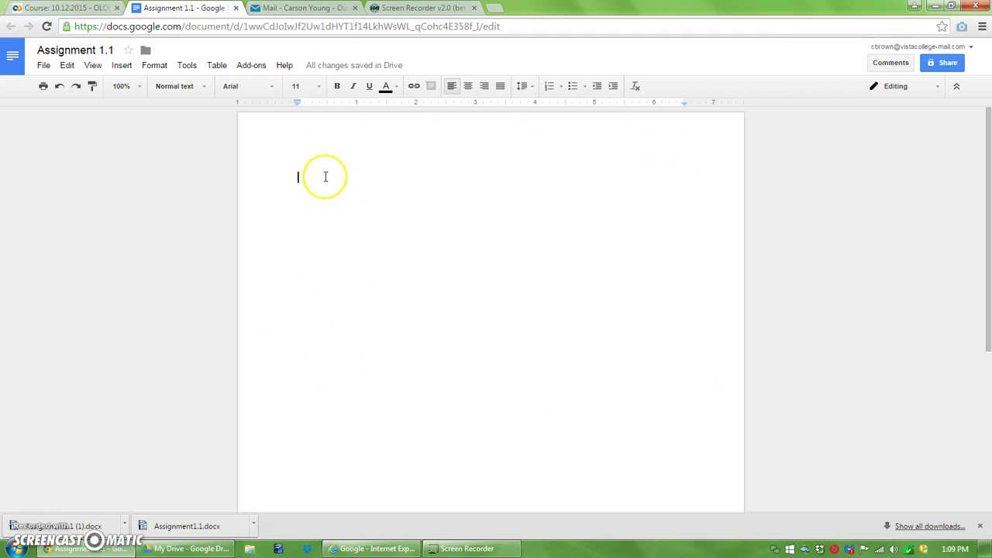
Step: Enter the text "Content goes here.." in the document body
type("Content goes here")
left_click(345, 224)
left_click(346, 223)
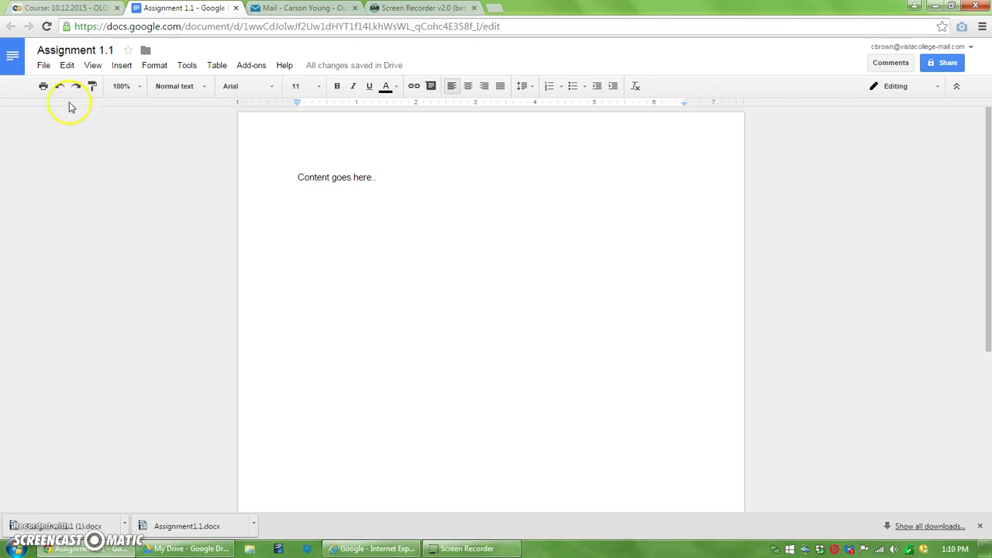
Step: Download the document in Microsoft Word (.docx) format and save it to the Desktop folder
left_click(44, 66)
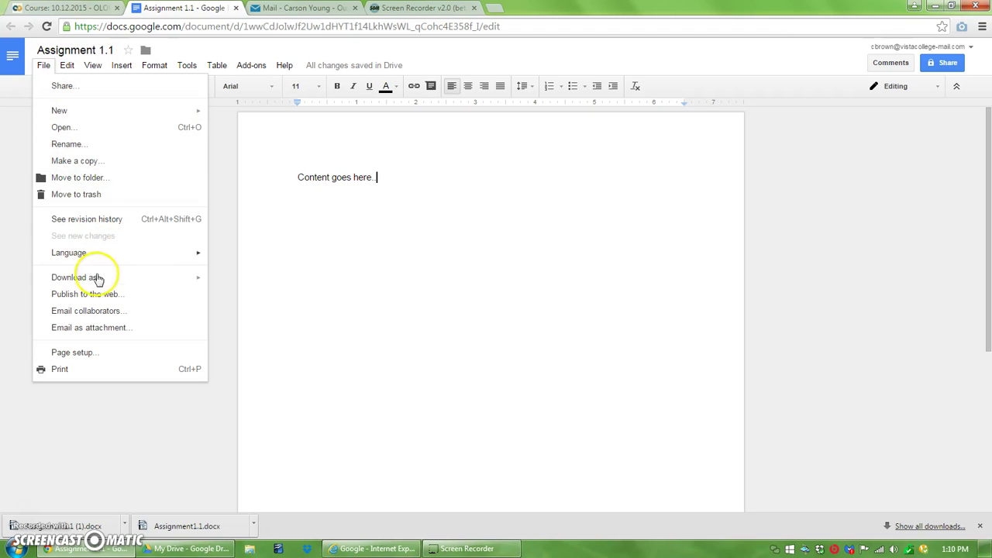
mouse_move(63, 281)
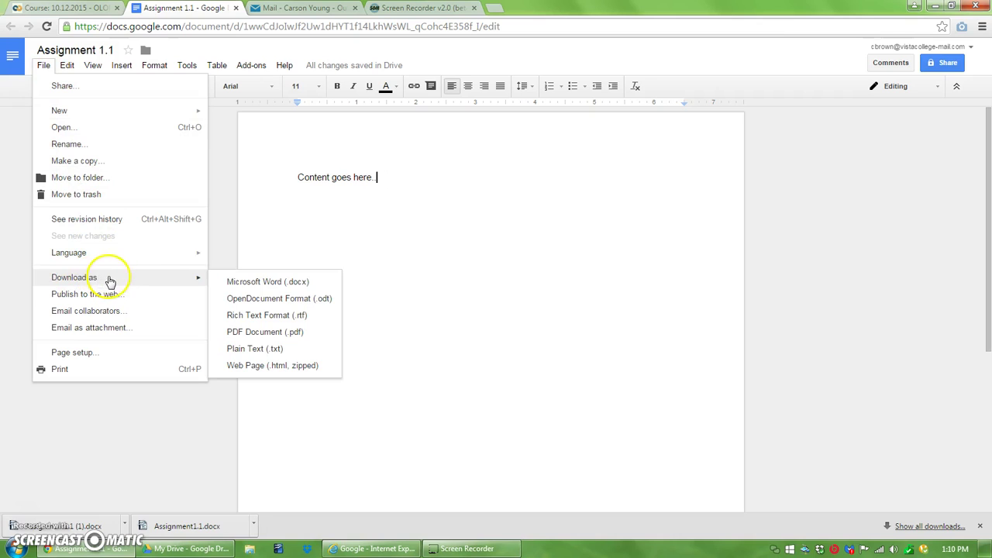
left_click(272, 283)
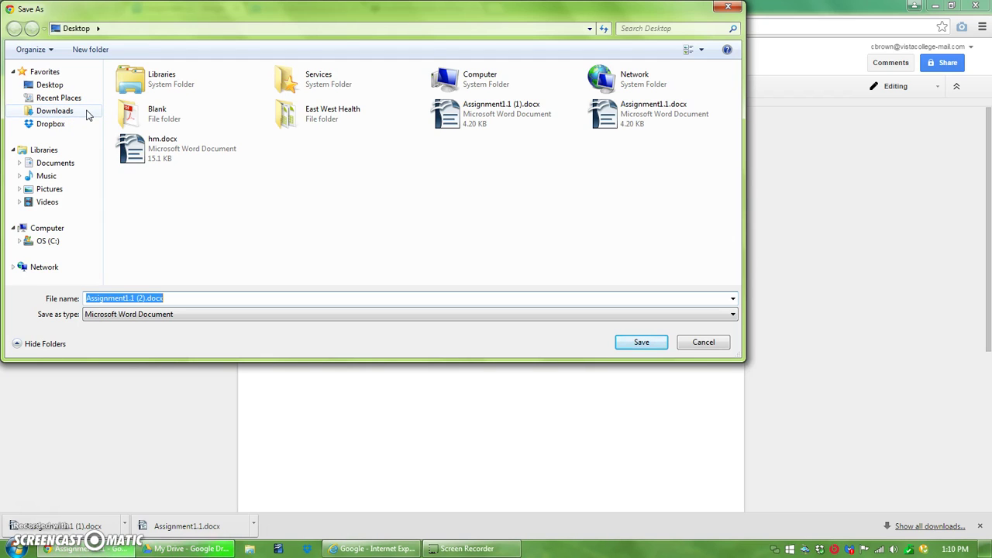
left_click(35, 86)
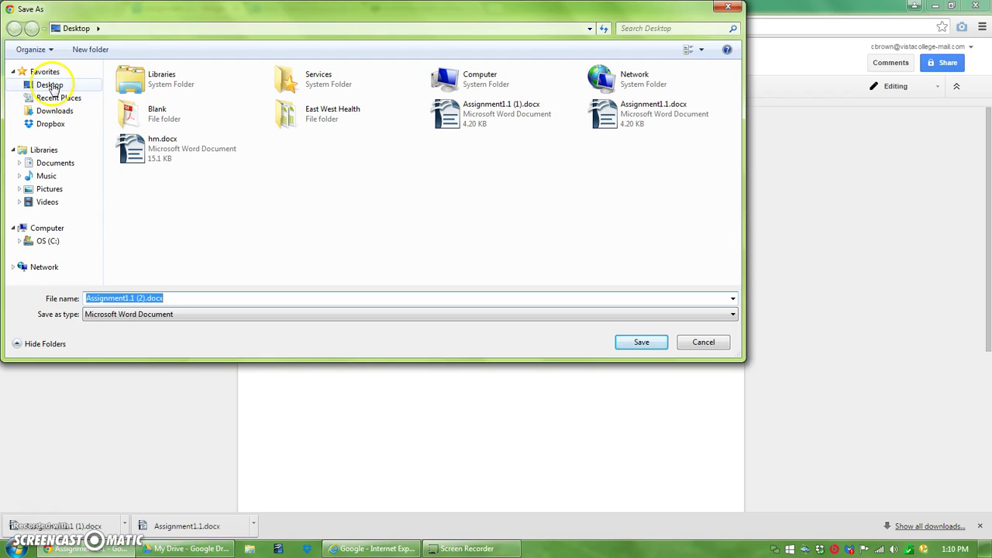
left_click(48, 86)
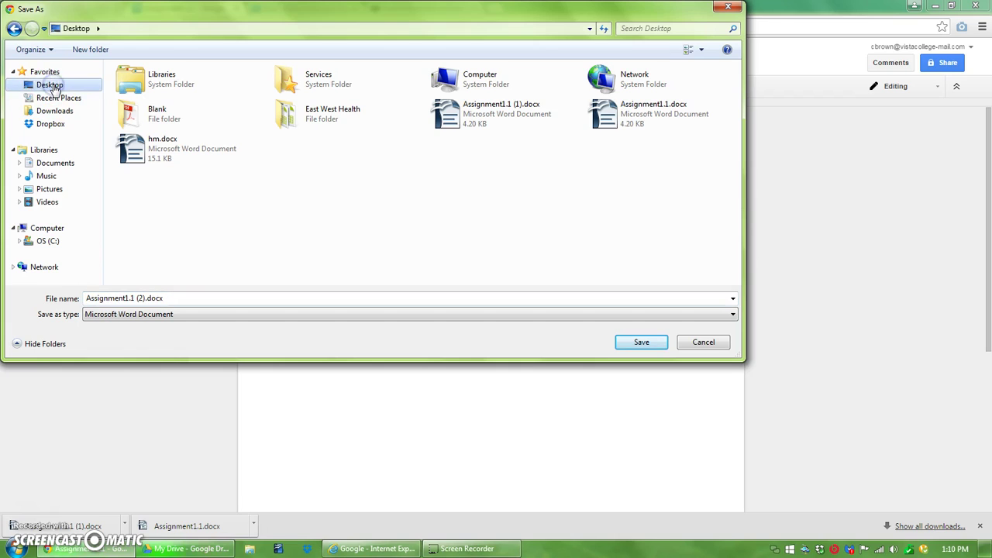
left_click(317, 165)
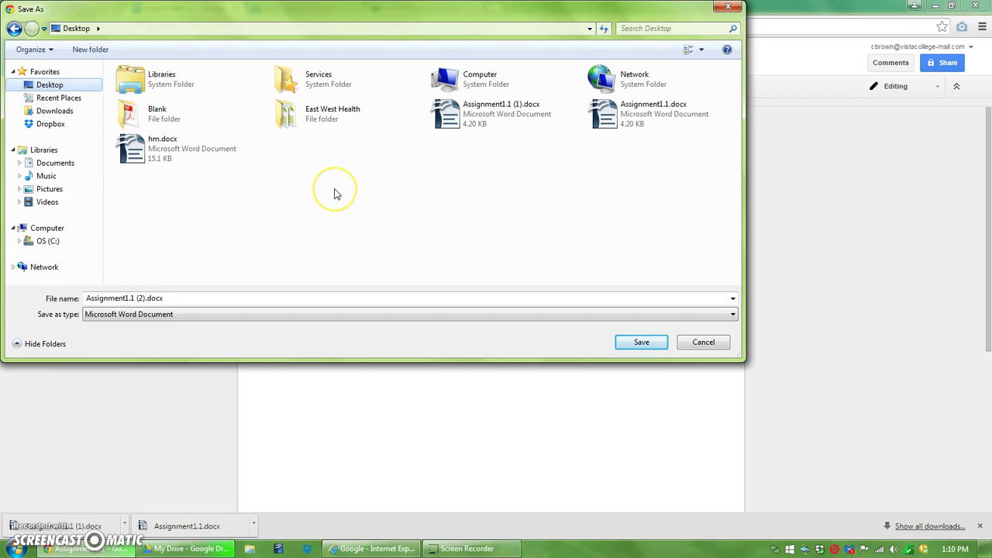
left_click(634, 342)
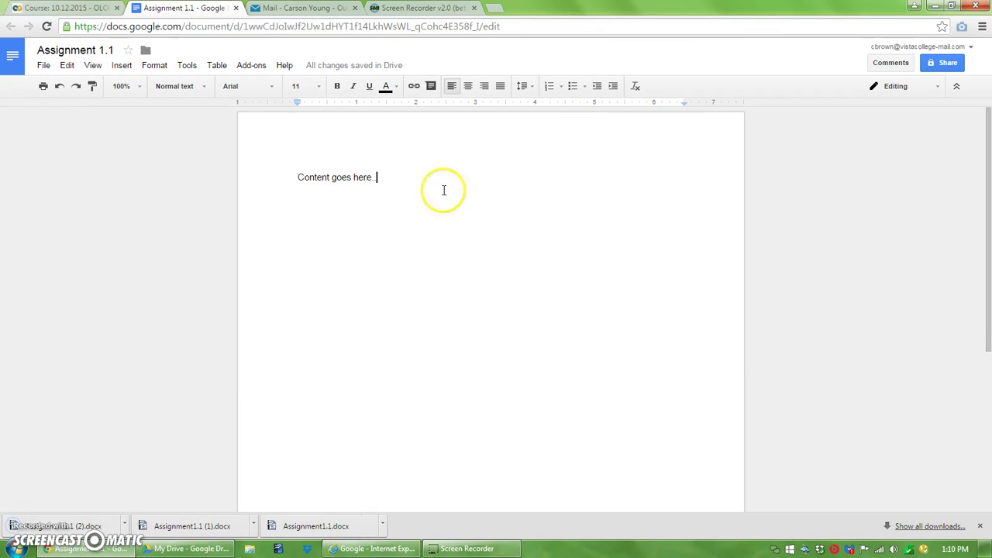
Step: Close the Assignment 1.1 document and switch back to the My Drive window
left_click(236, 11)
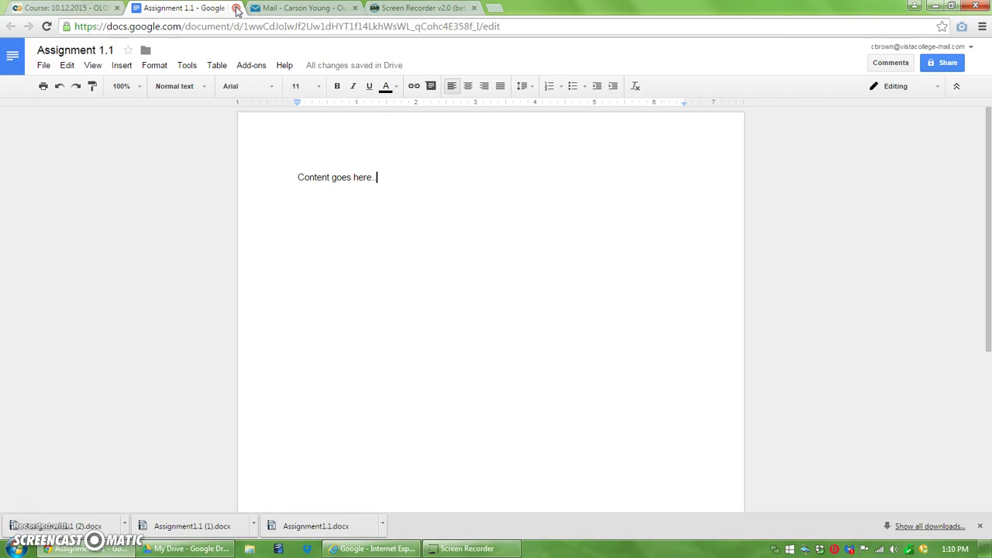
left_click(236, 11)
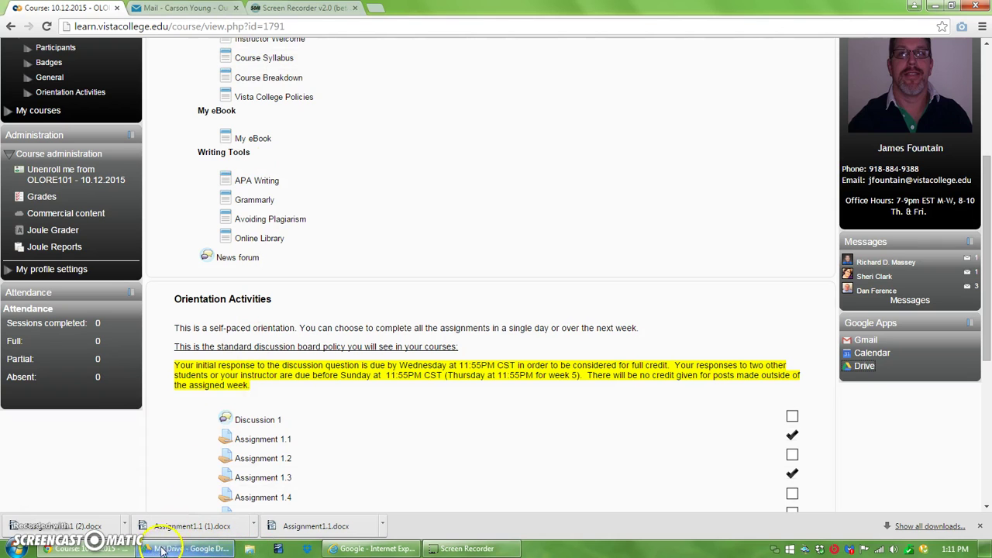
left_click(186, 550)
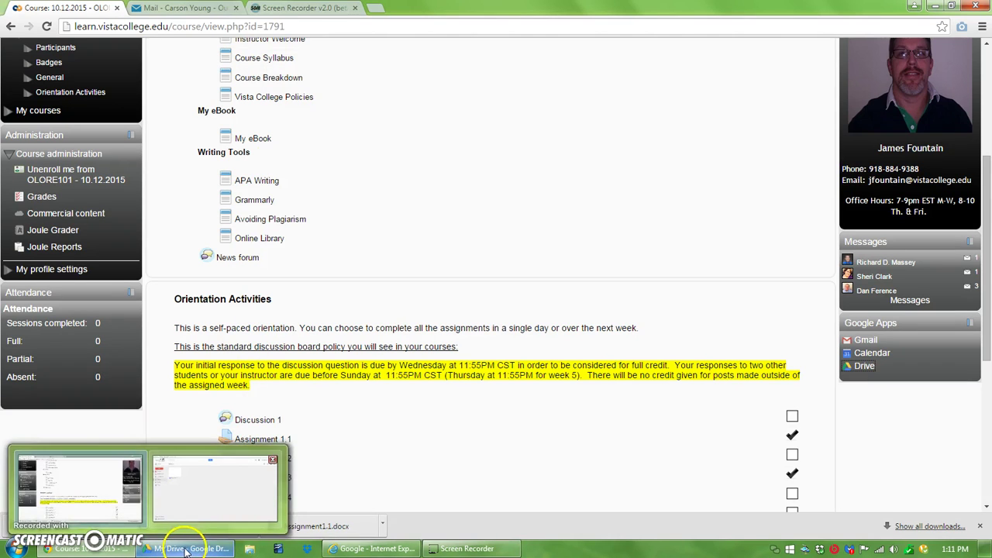
left_click(186, 550)
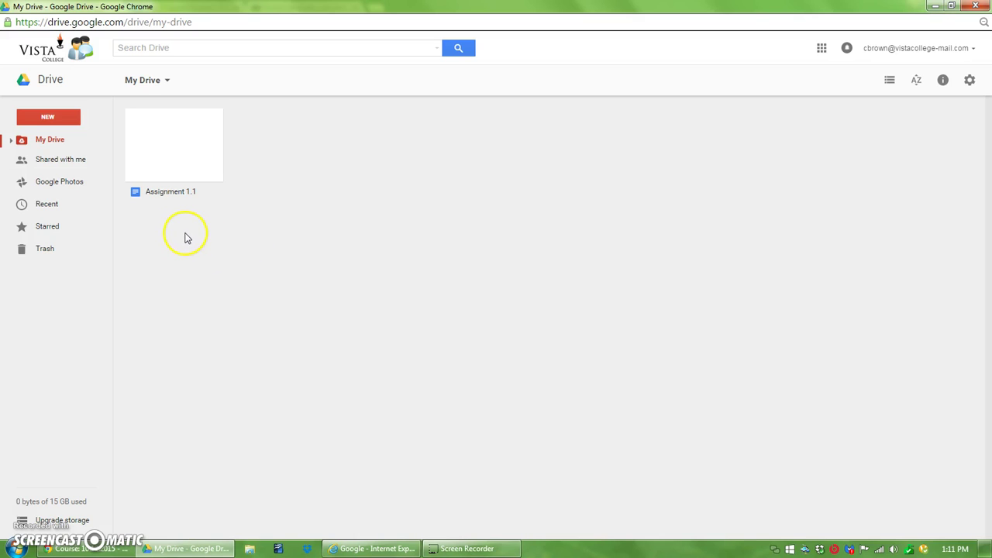
Step: Minimize the open windows to check the downloaded Word file on the desktop, and return to the My Drive window
left_click(935, 6)
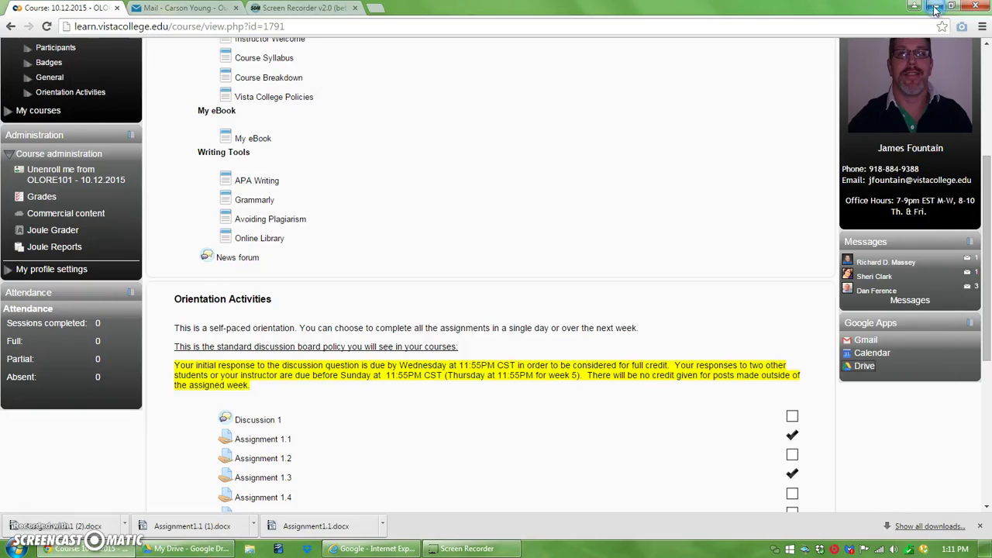
left_click(935, 7)
left_click(165, 261)
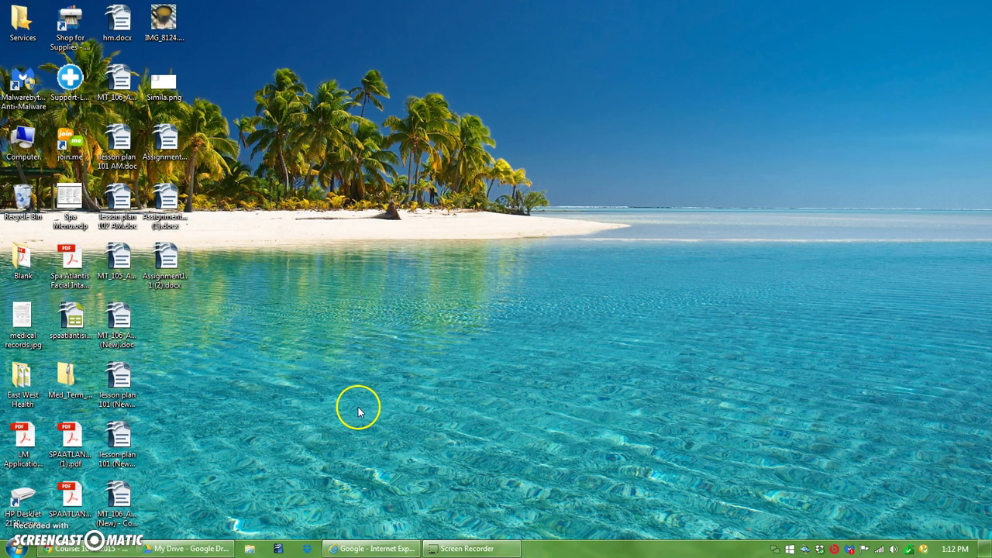
left_click(181, 549)
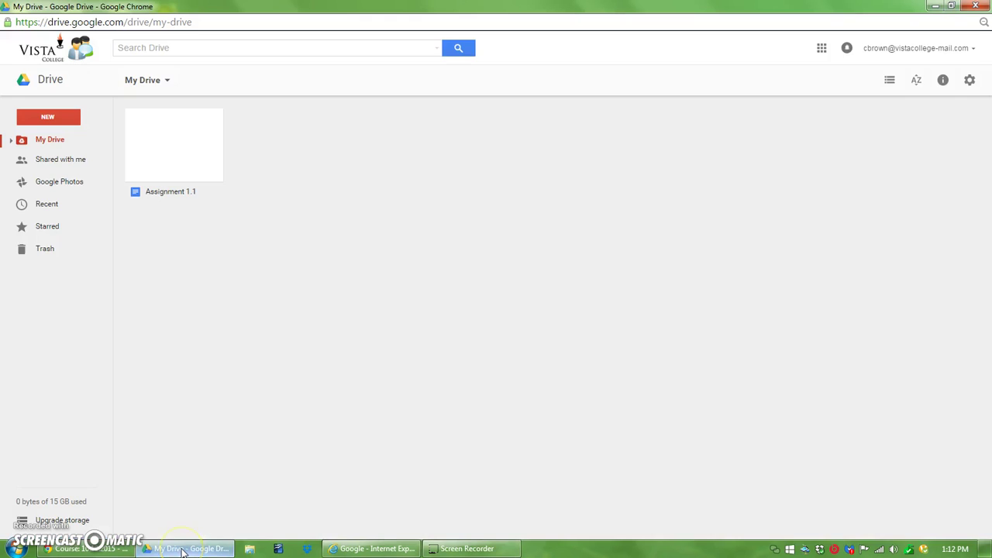